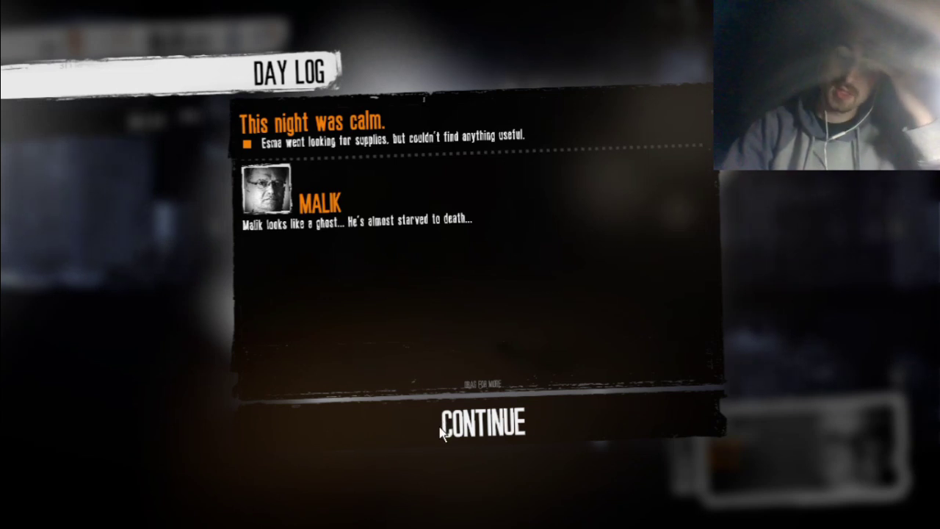
- Close the day 13 log and switch control to Malik
click(470, 424)
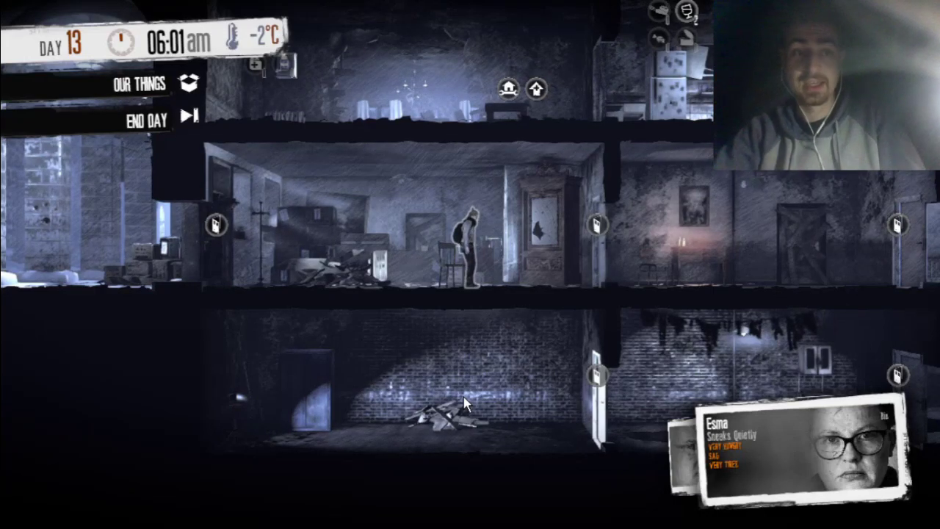
click(683, 452)
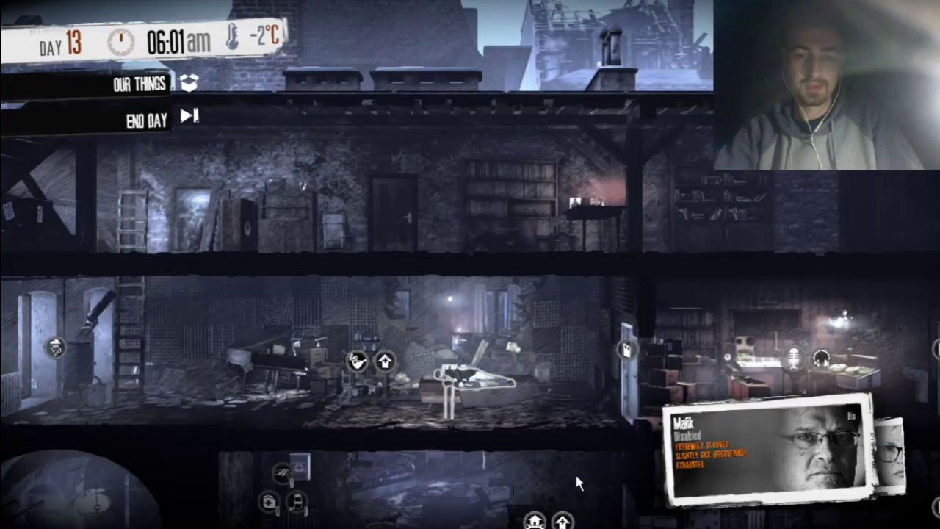
- Cycle characters to hand control from Malik back to Esma
key(Tab)
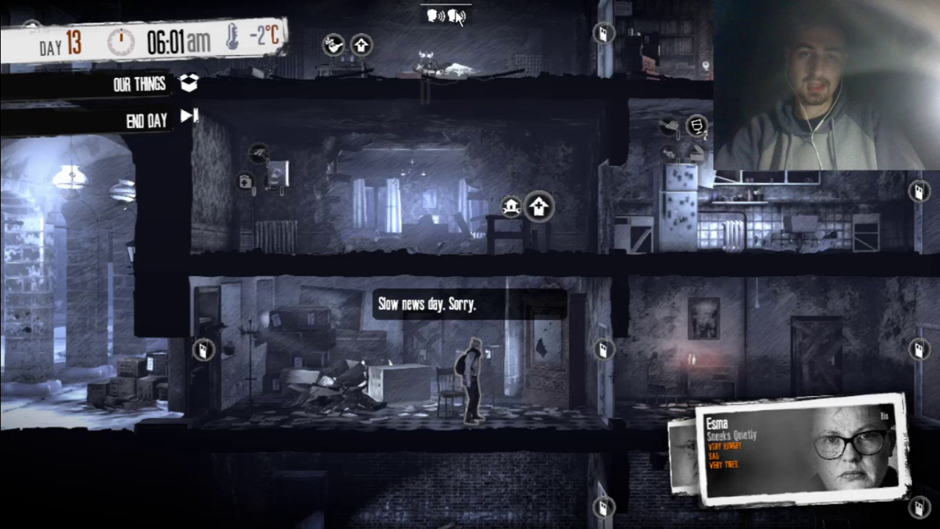
scroll(470, 198, up, 3)
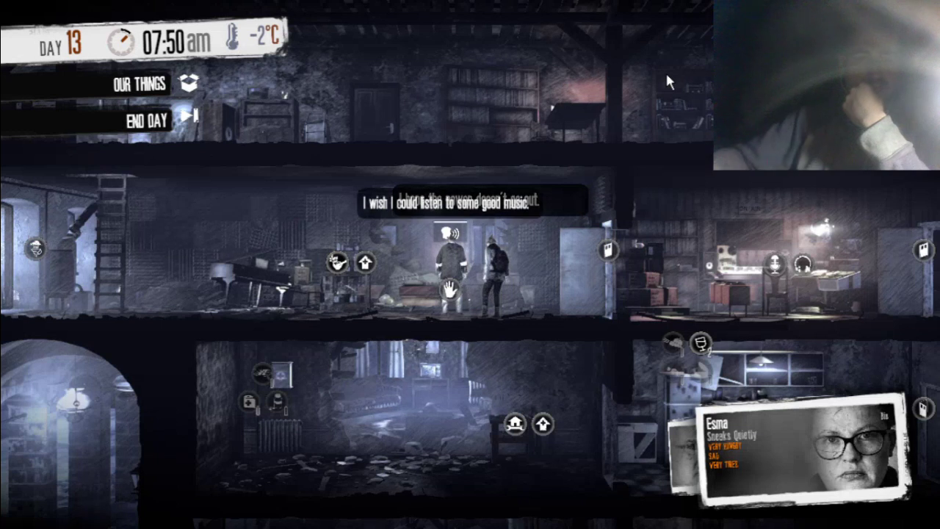
- Start a conversation between Esma and the survivor standing beside her
click(450, 236)
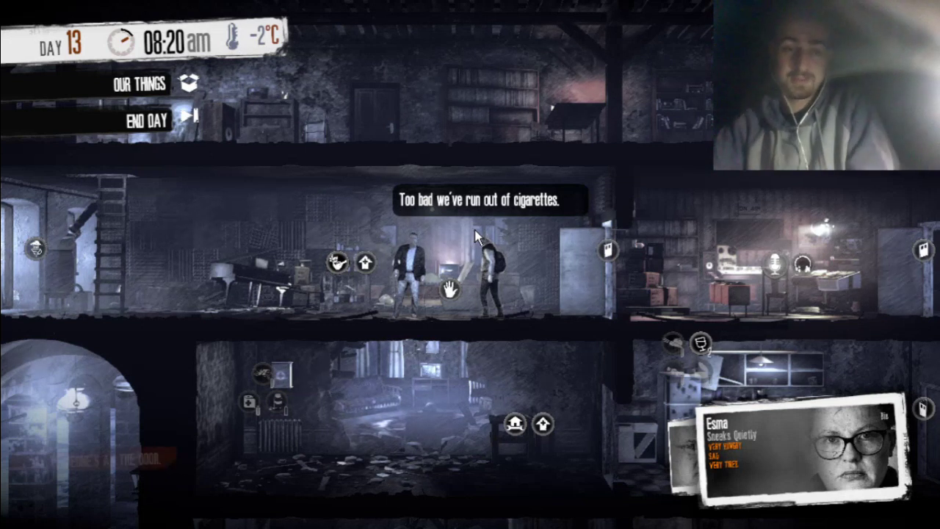
- Bring the door visitor into view and have Esma answer the front door
click(114, 459)
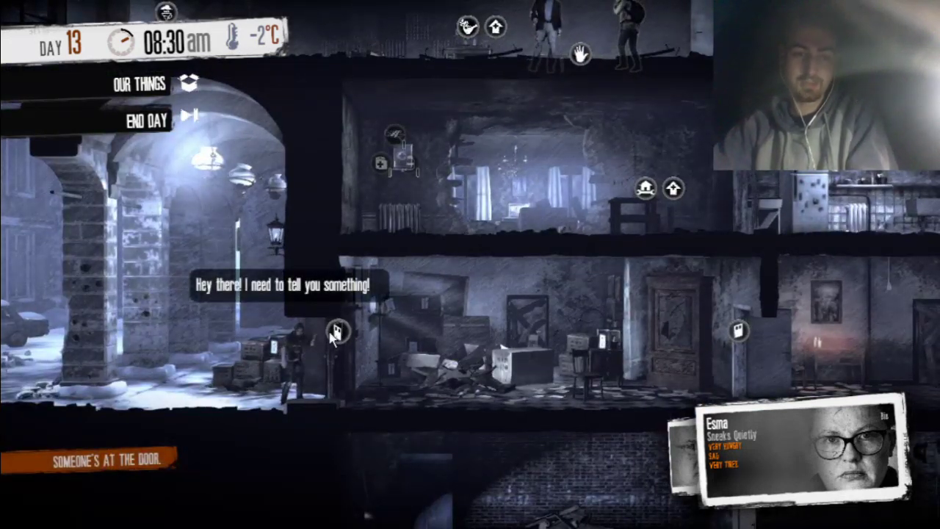
click(336, 331)
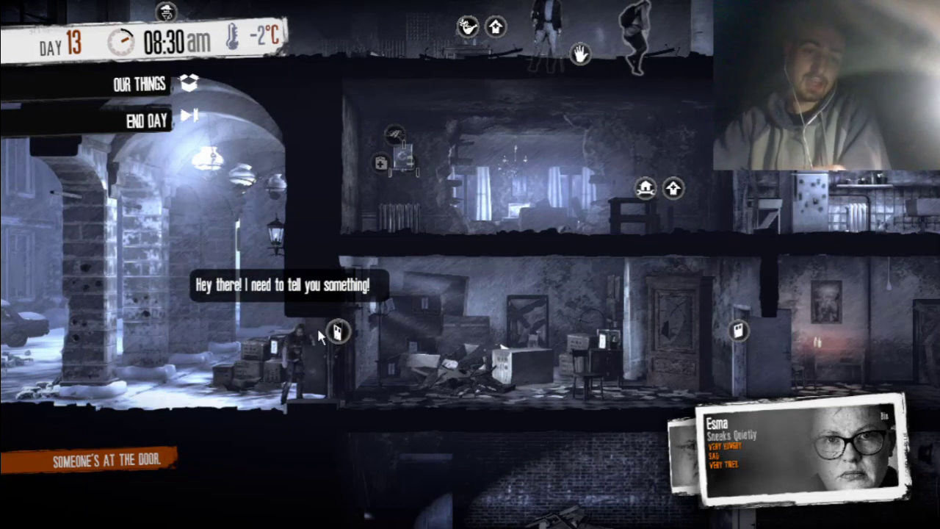
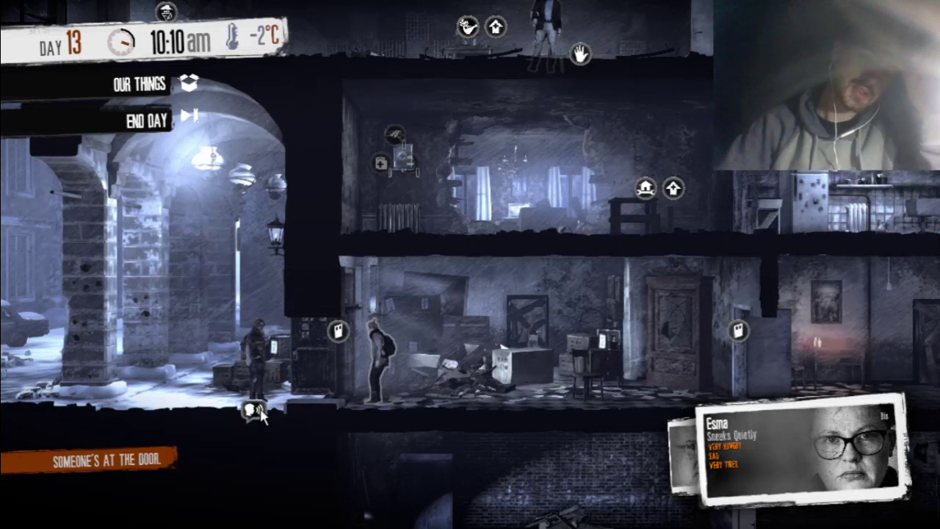
- Have Esma answer the visitor, then send her through the door beside the cabinet
click(253, 410)
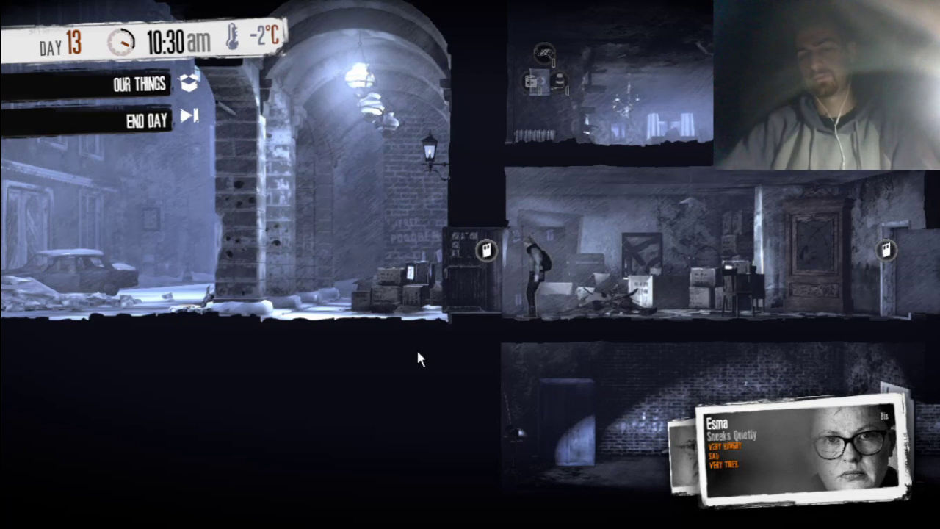
click(483, 258)
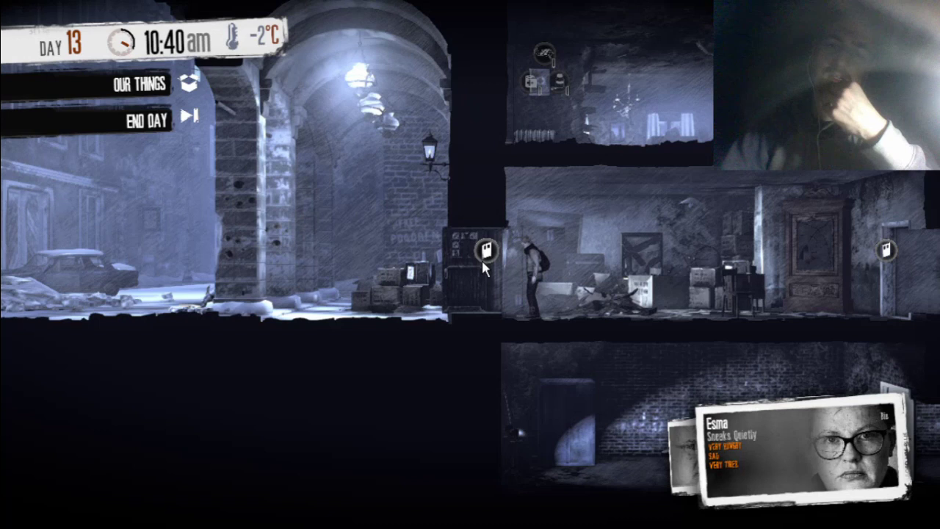
click(485, 252)
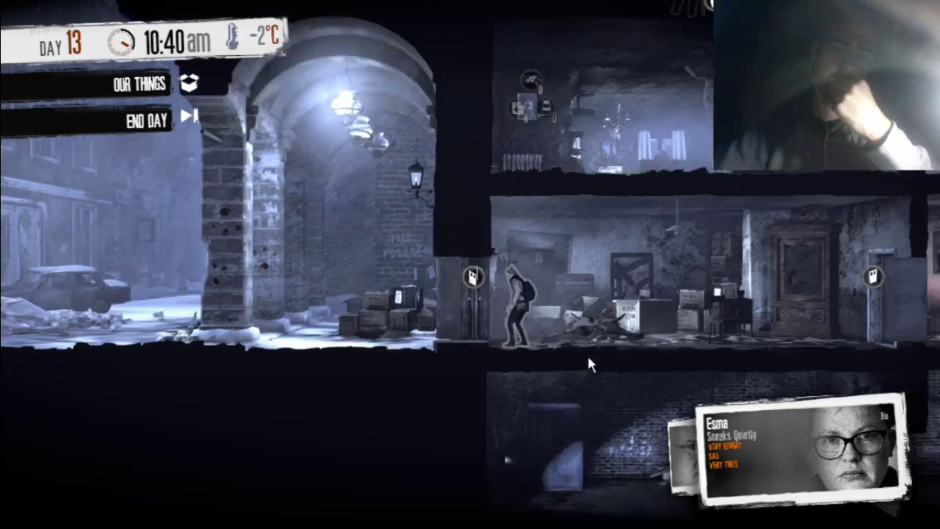
scroll(587, 353, down, 3)
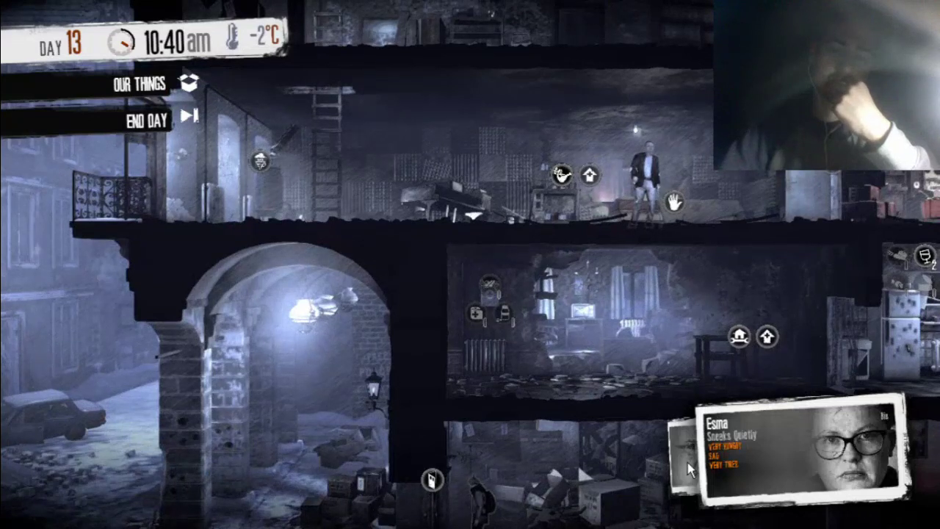
- Switch to Malik, have him work on the nearby pile, and end Day 13
click(687, 459)
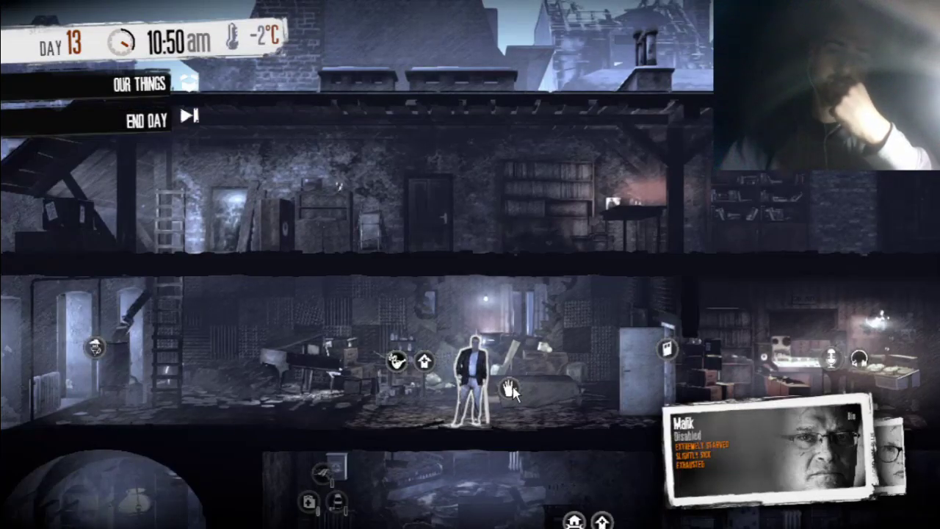
click(513, 387)
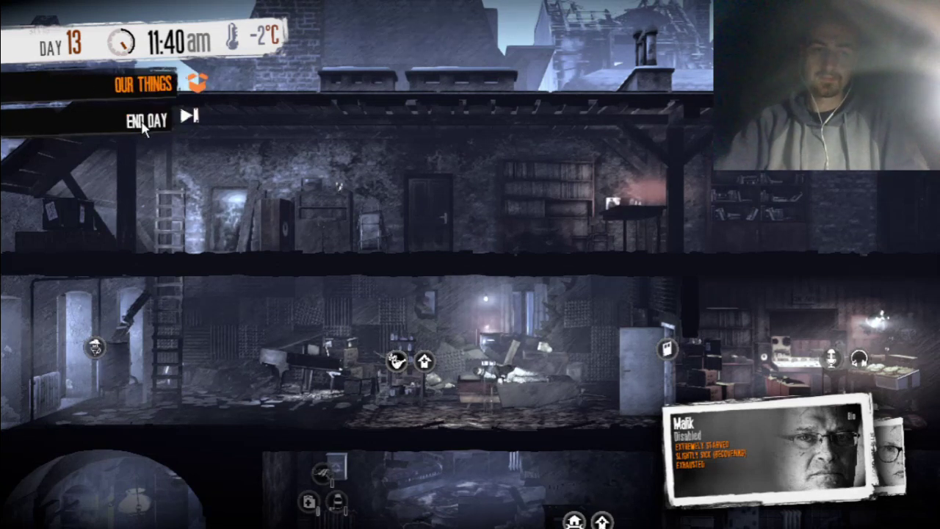
click(151, 121)
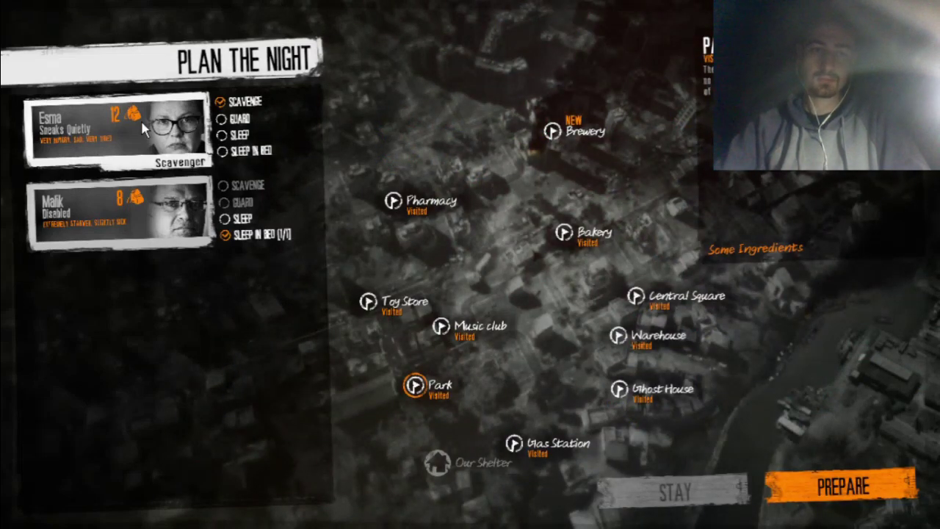
- Pick the Brewery as Esma's scavenging destination and move on to her backpack
click(558, 131)
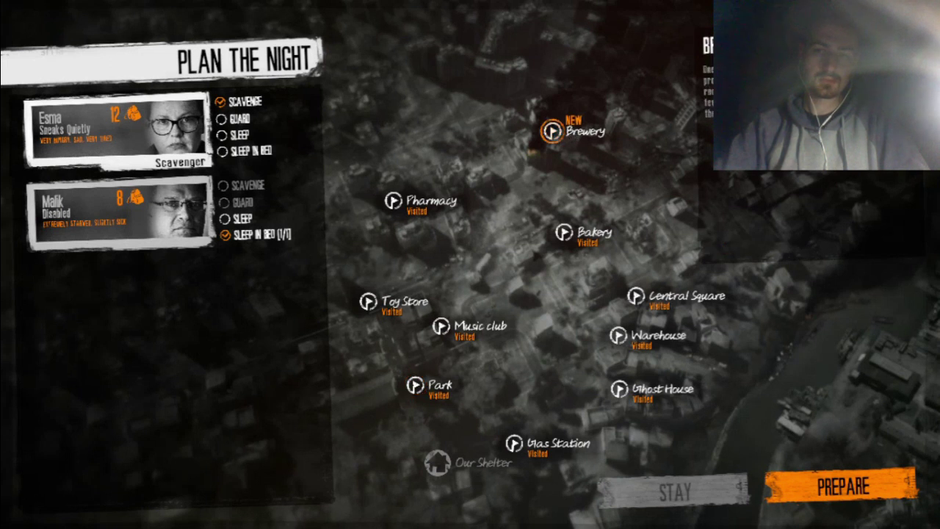
click(823, 489)
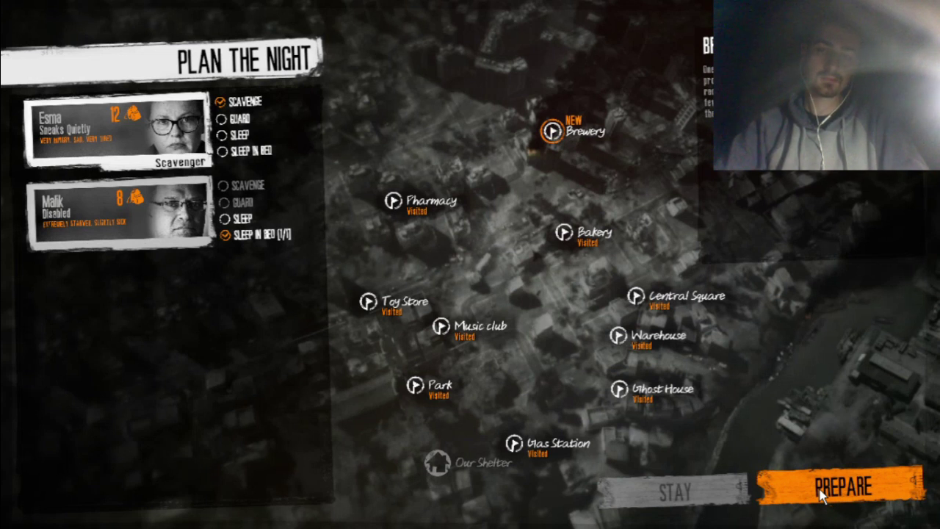
click(822, 489)
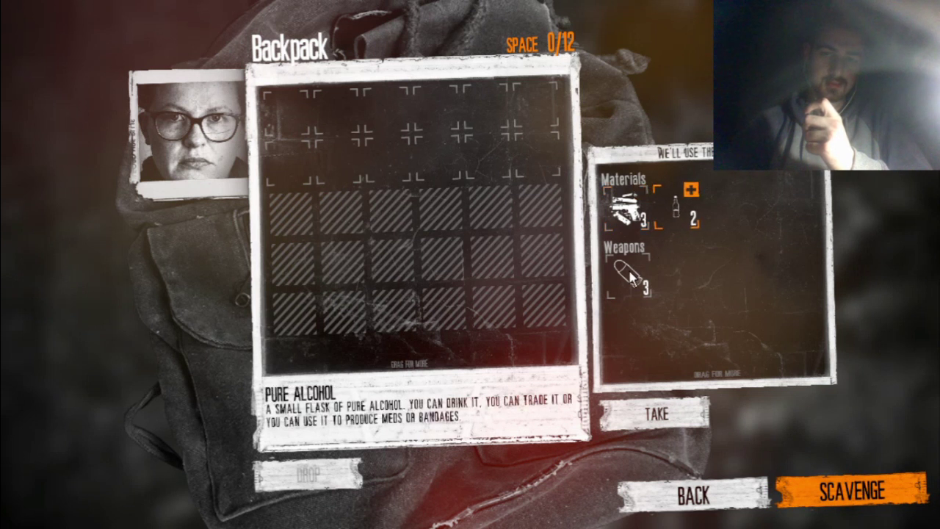
- Inspect the weapon parts in Esma's backpack screen before scavenging
click(628, 278)
click(617, 217)
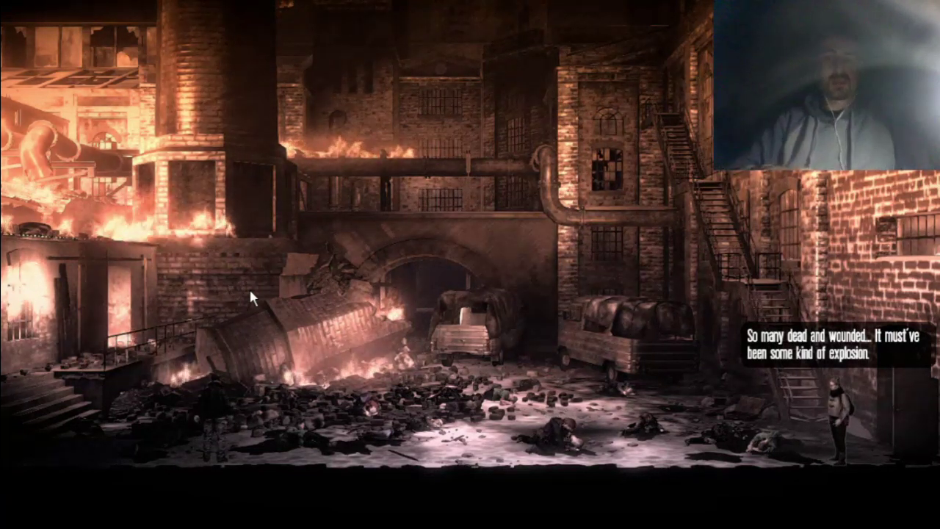
scroll(249, 288, down, 3)
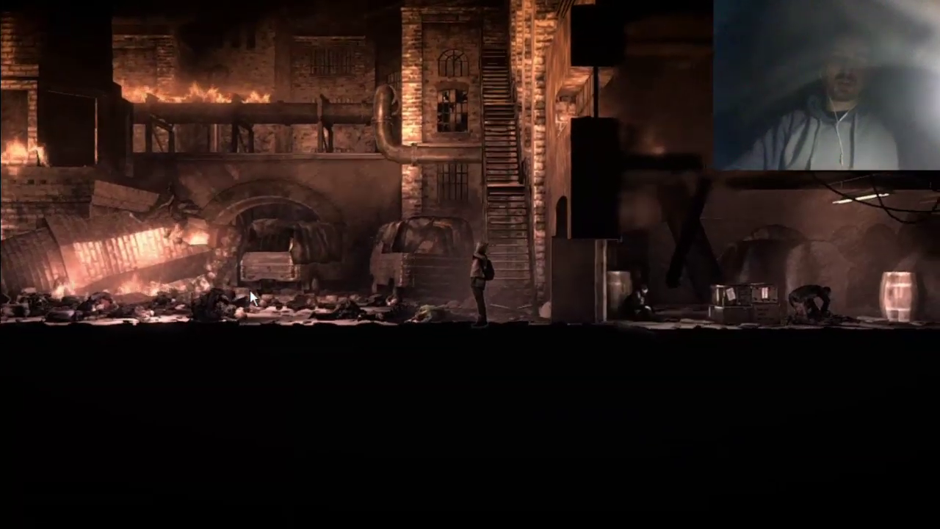
- Dismiss the Brewery arrival scene and walk Esma left through the yard
click(250, 296)
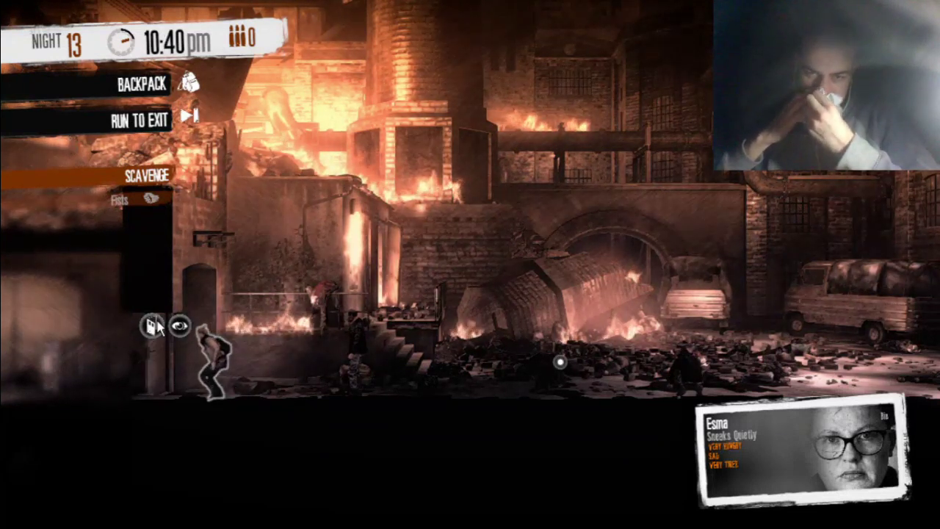
- Open the door and lead Esma into the survivors' basement room
click(154, 327)
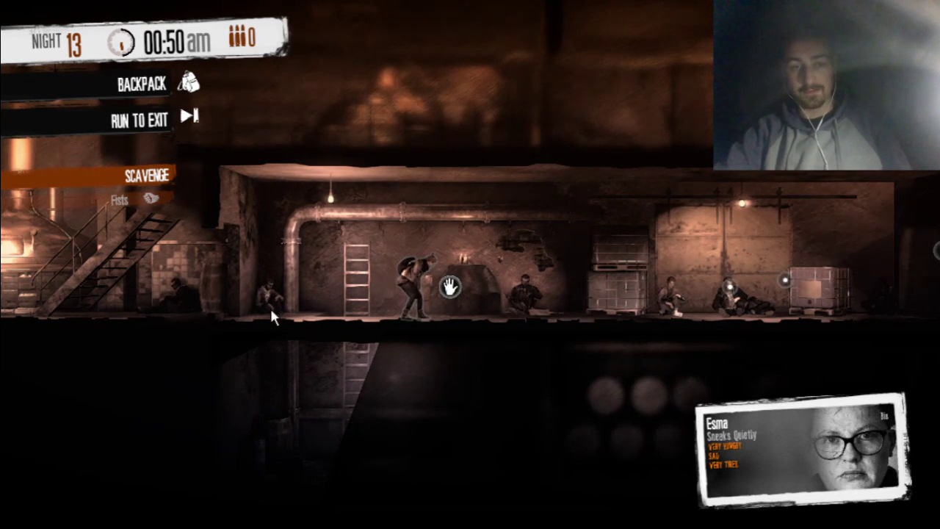
- Have Esma climb down the ladder to the barrel-lined lower floor
click(443, 363)
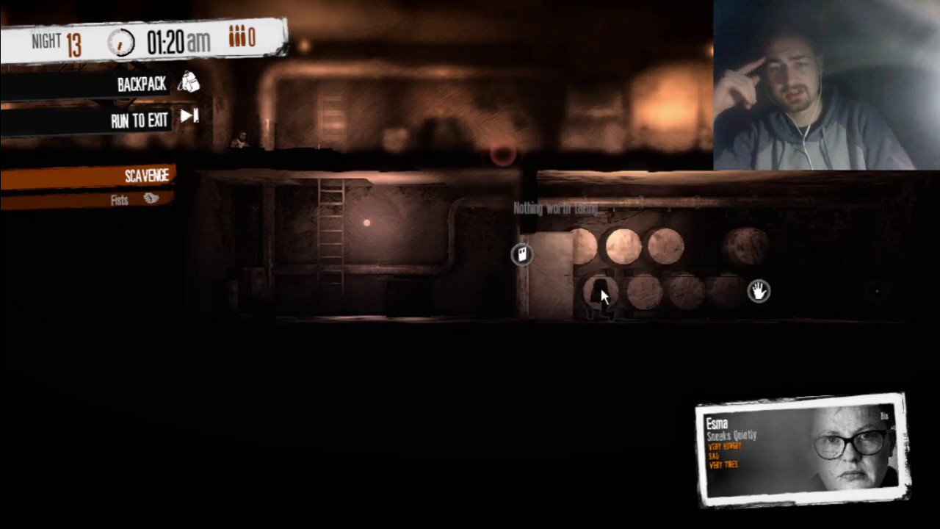
- Search the cellar barrels and the far corner spot for supplies
click(760, 291)
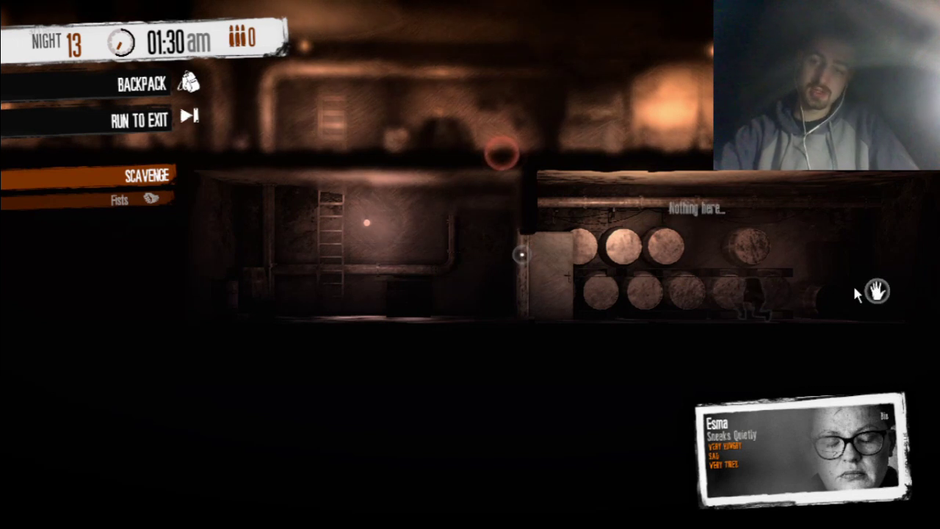
click(878, 293)
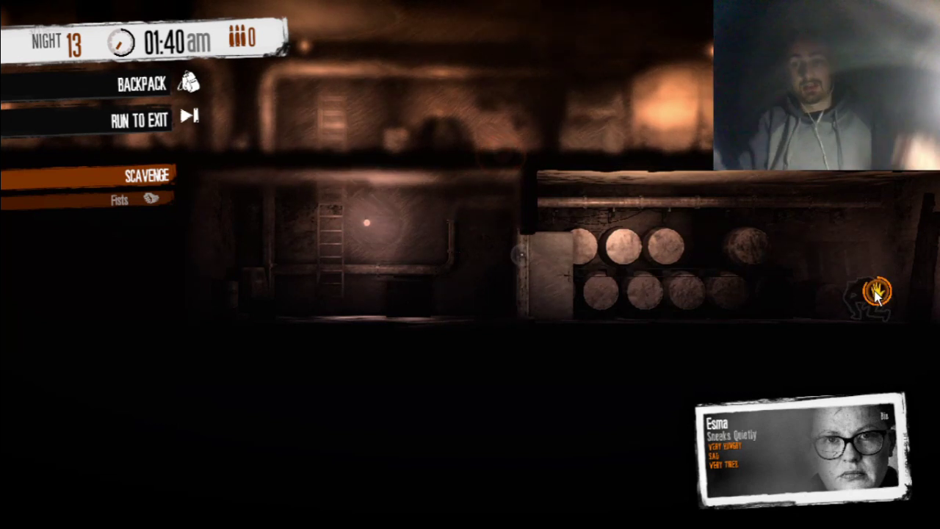
click(878, 293)
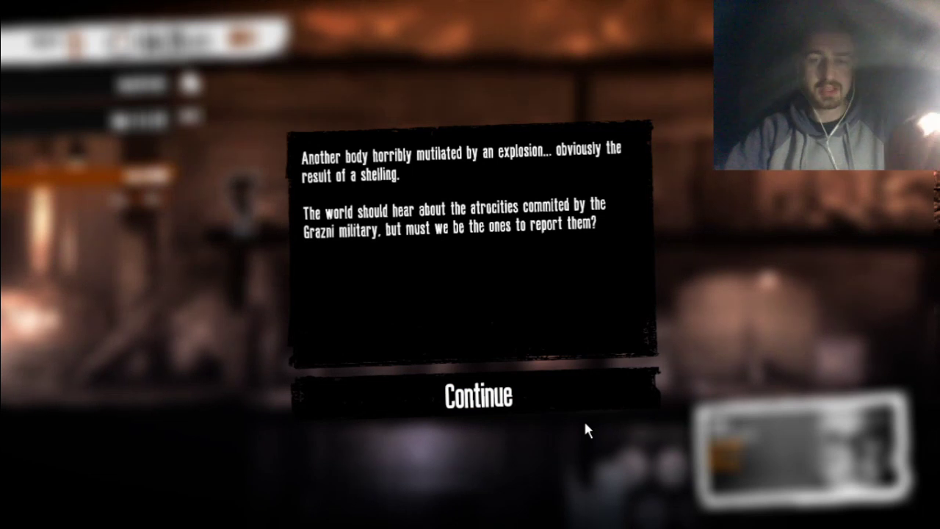
- Dismiss Esma's reflection, run her along the walkway toward the exit, and survey the brewery
click(517, 382)
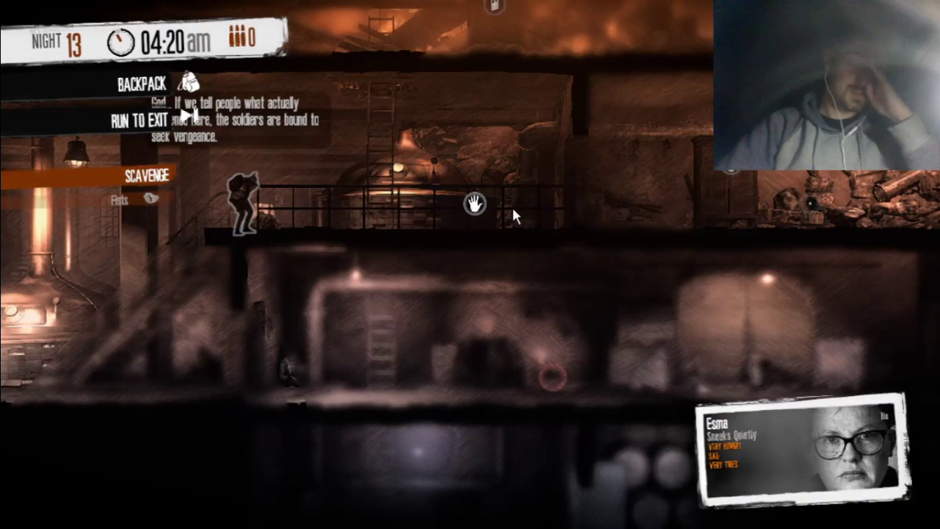
click(478, 205)
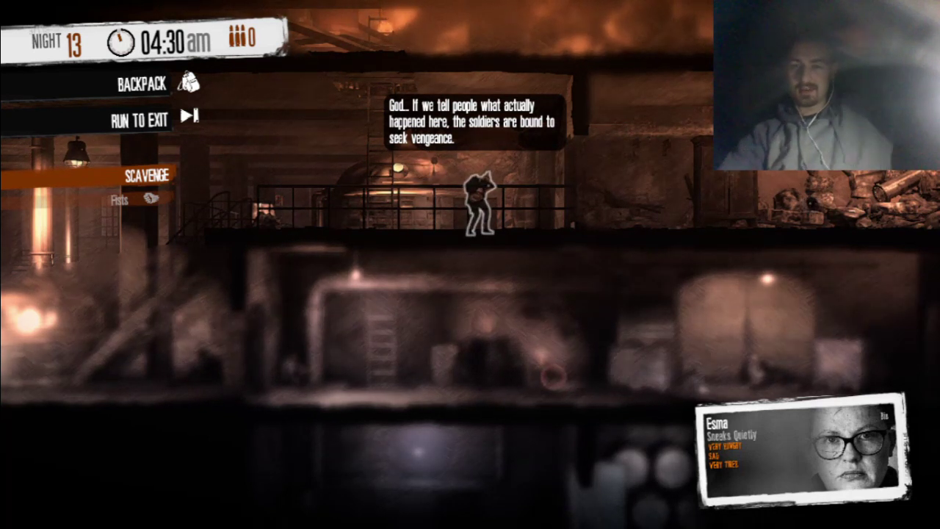
click(130, 122)
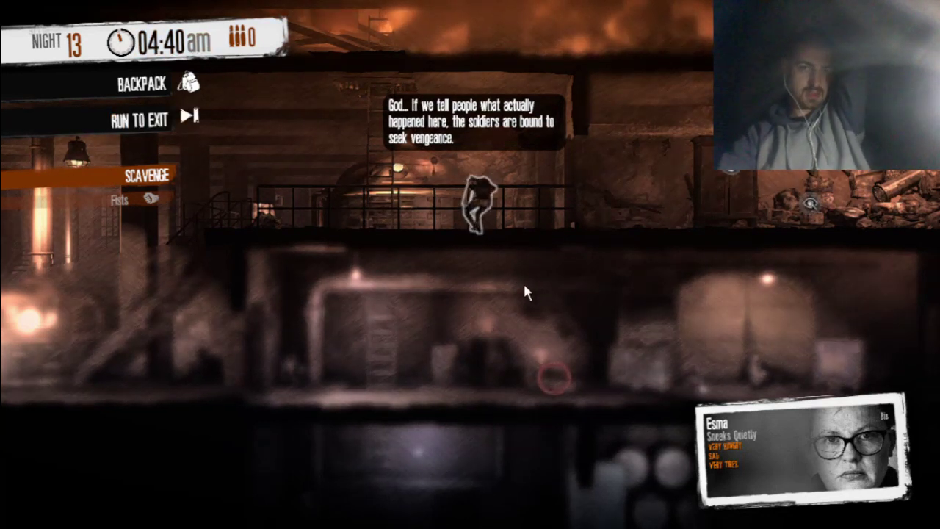
scroll(507, 327, up, 3)
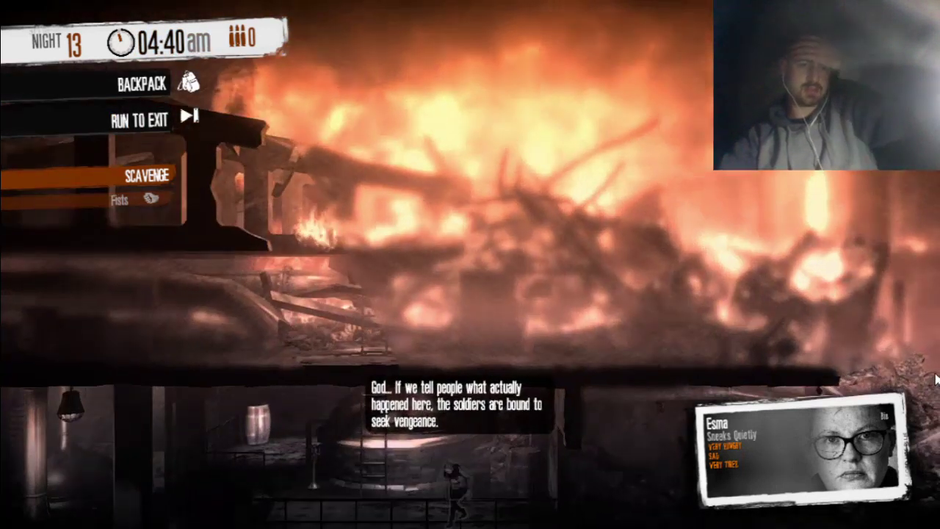
scroll(507, 327, up, 3)
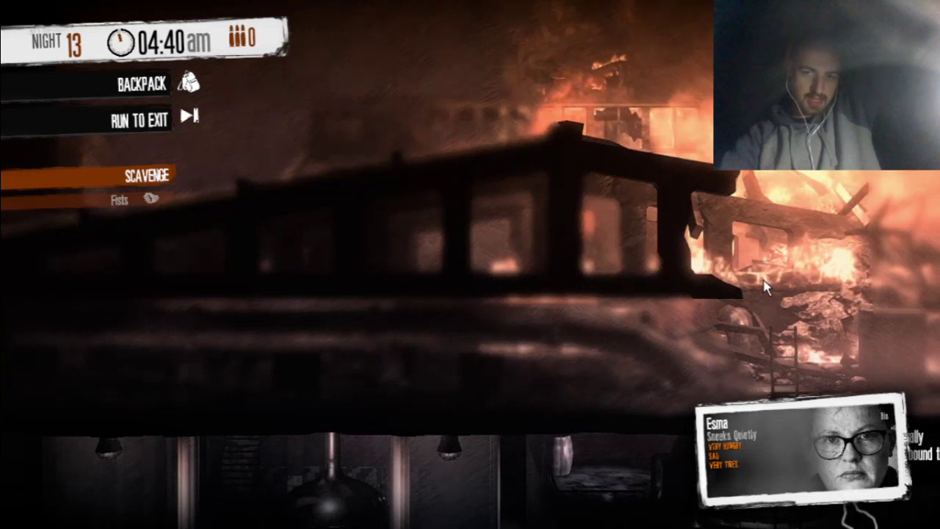
scroll(531, 238, down, 3)
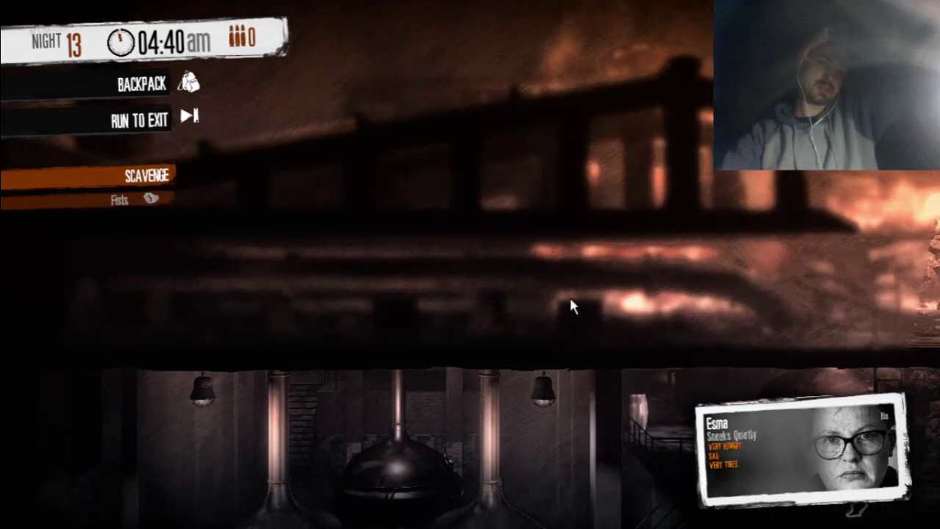
drag(569, 295, 864, 316)
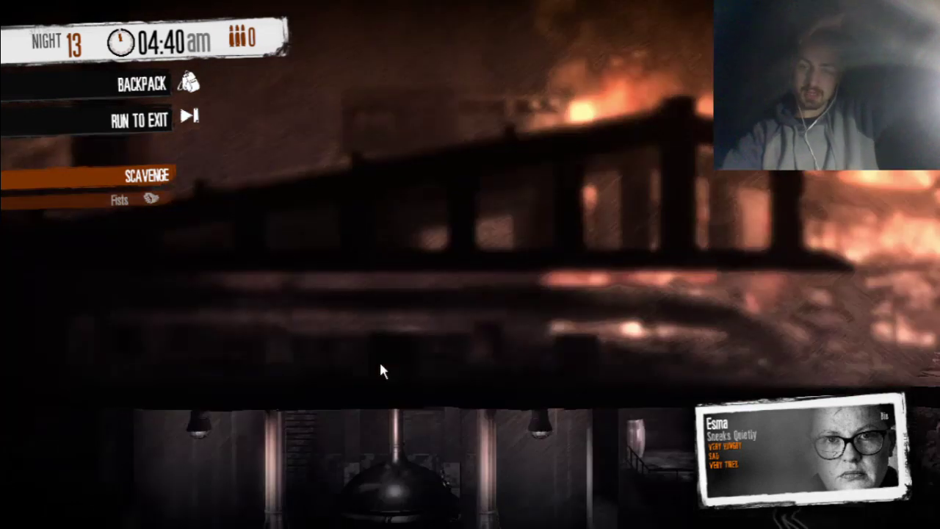
scroll(379, 360, down, 5)
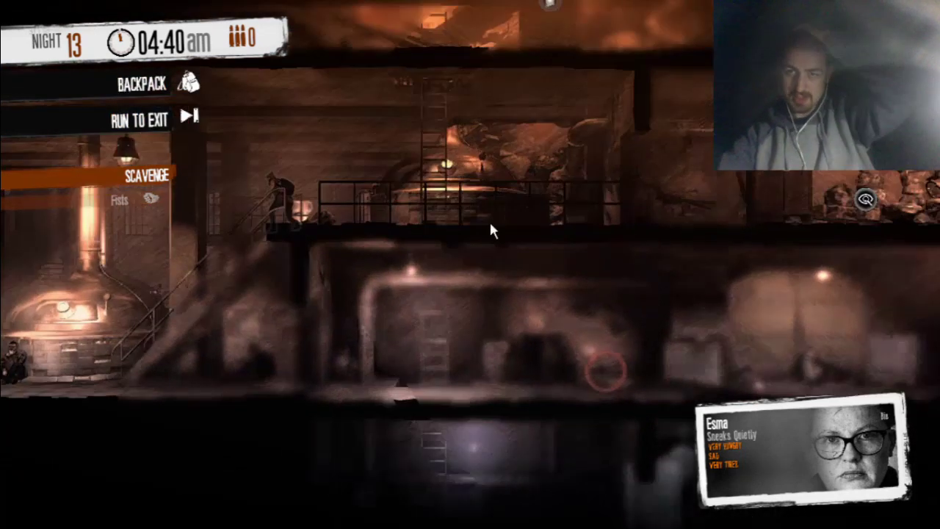
scroll(489, 220, up, 5)
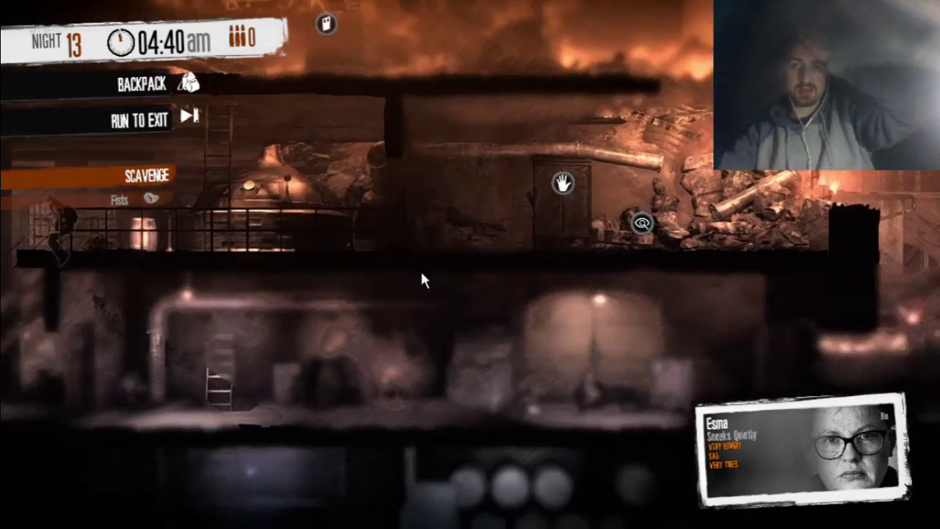
scroll(441, 272, up, 4)
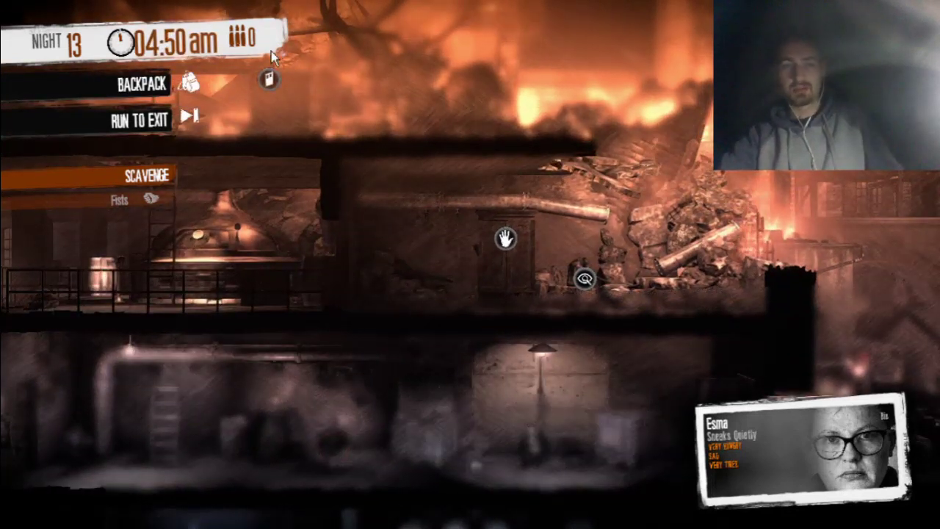
click(269, 79)
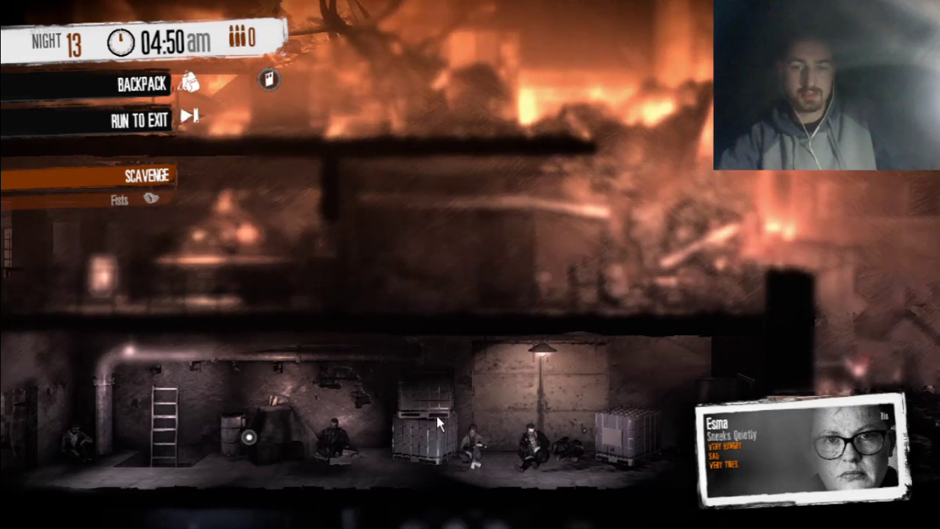
scroll(124, 284, up, 1)
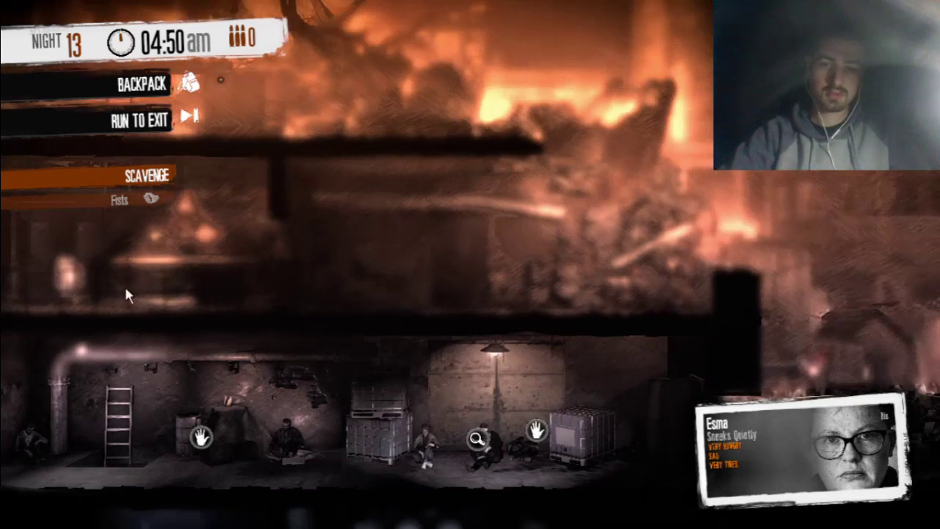
scroll(125, 284, up, 1)
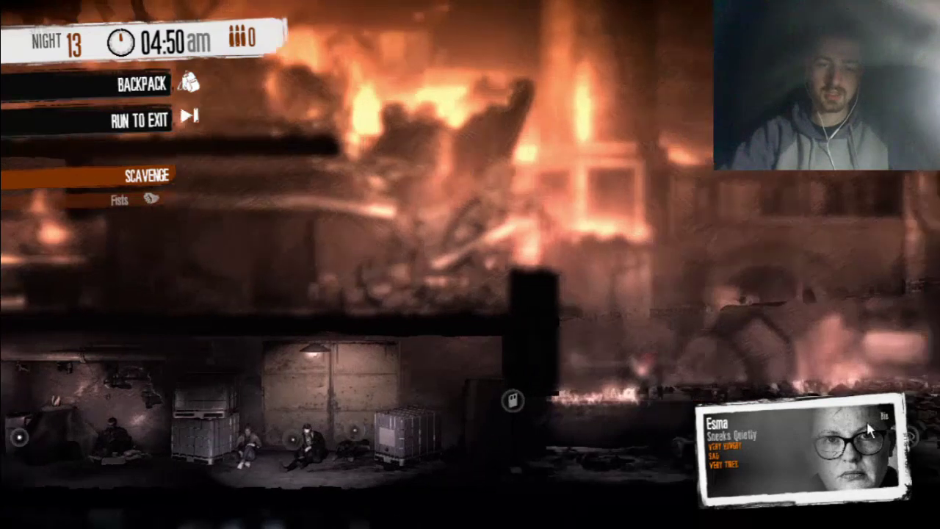
scroll(95, 351, up, 1)
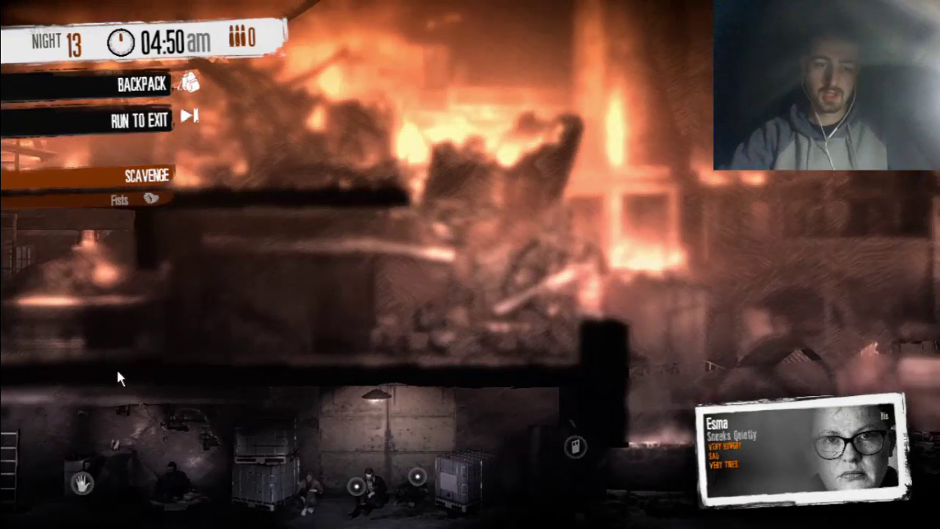
scroll(120, 378, up, 1)
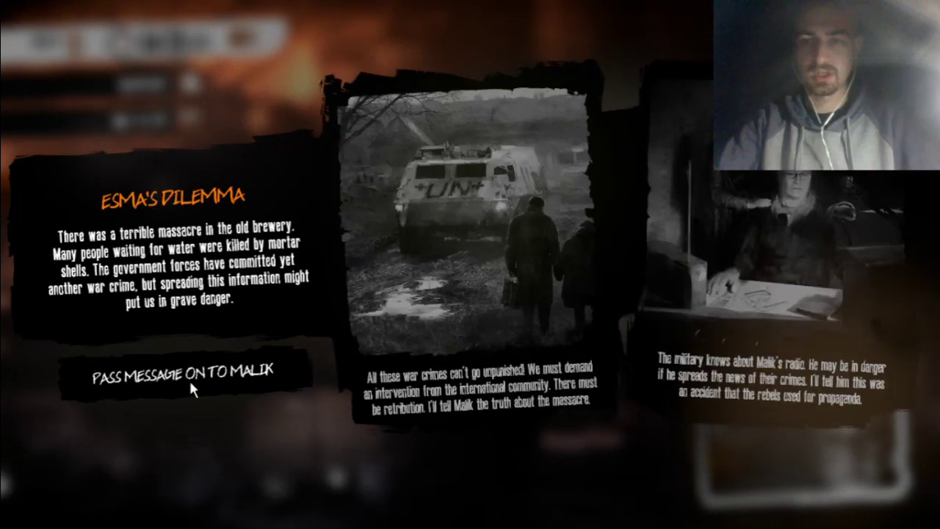
- Choose to tell Malik the truth about the brewery massacre
click(189, 379)
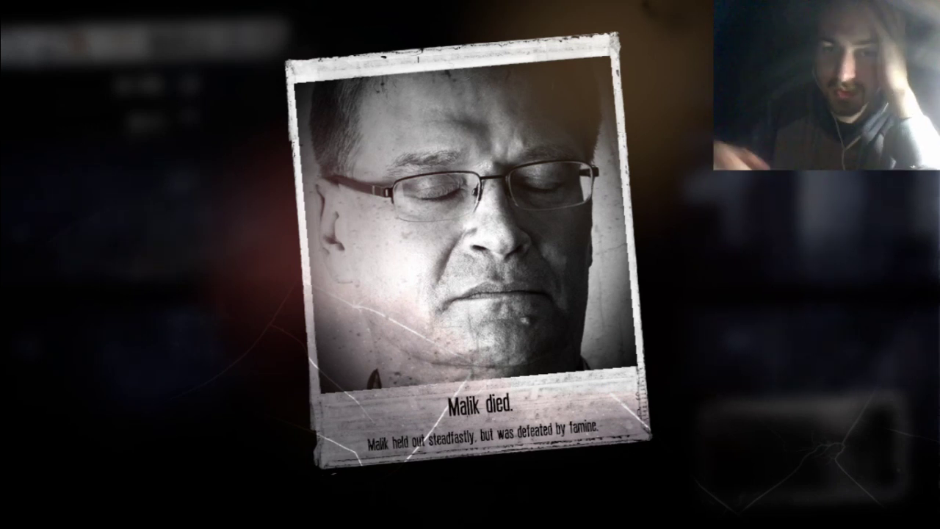
- Dismiss Malik's death notice so Day 14 begins at 06:01 with only Esma remaining
click(668, 252)
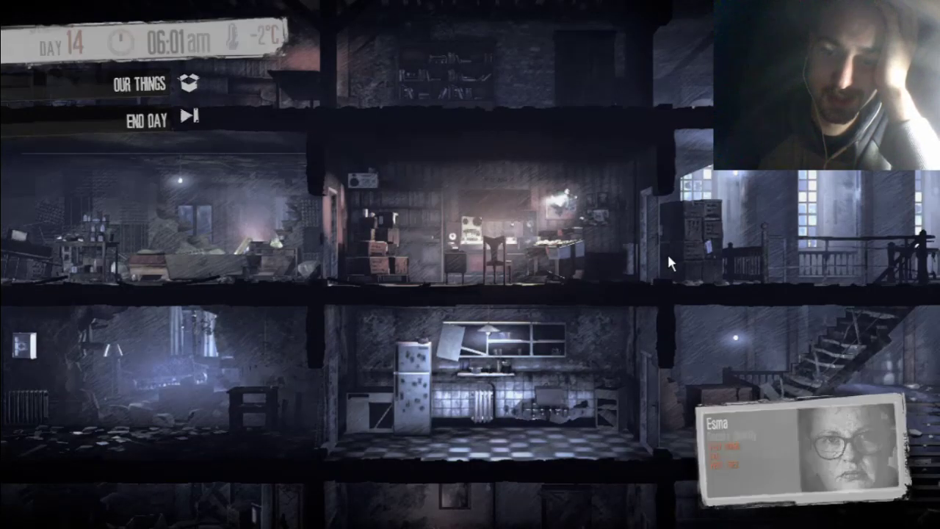